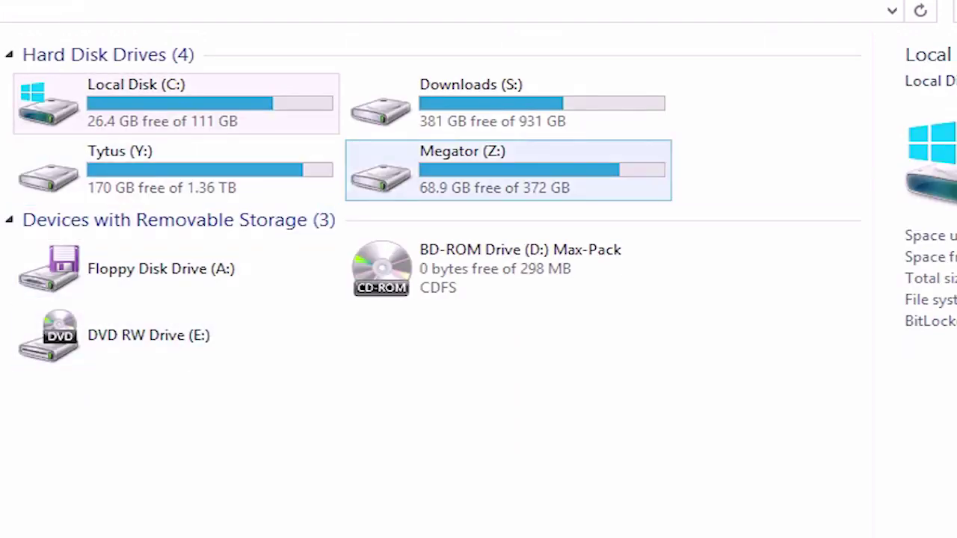
Open Local Disk (C:), go into the DOSBox SVN 0.74 folder and launch DOSBox
{"action": "left_click", "coordinate": [508, 269]}
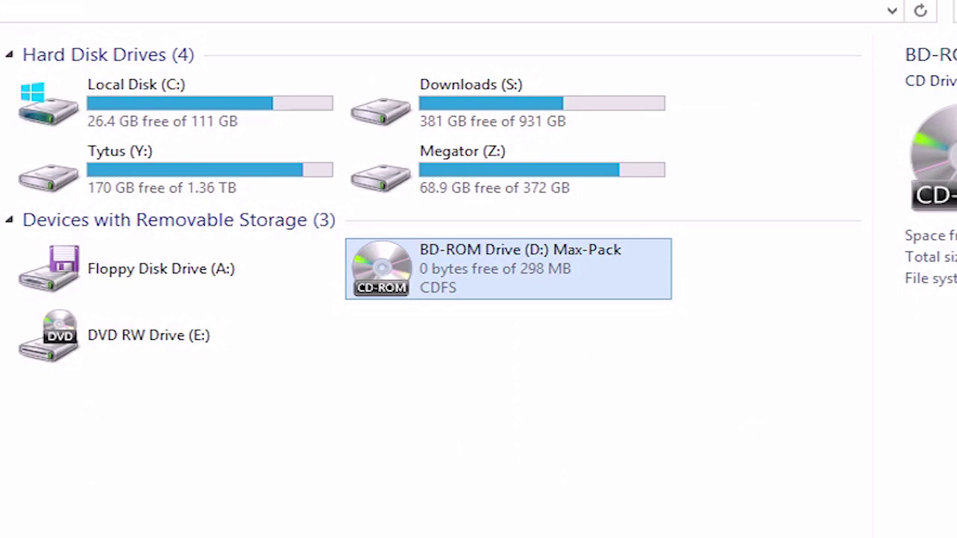
{"action": "double_click", "coordinate": [149, 104]}
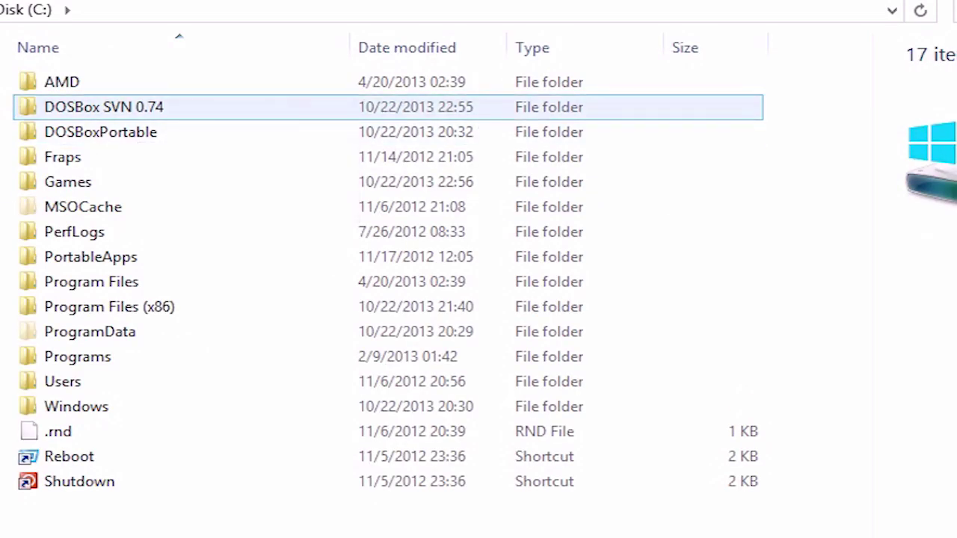
{"action": "key", "text": "Down"}
{"action": "key", "text": "Down"}
{"action": "key", "text": "Down"}
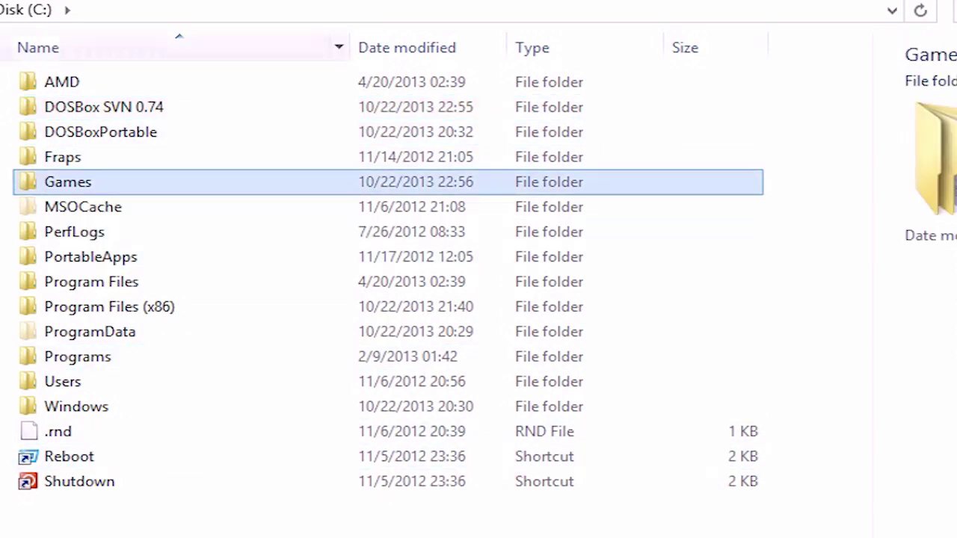
{"action": "double_click", "coordinate": [104, 107]}
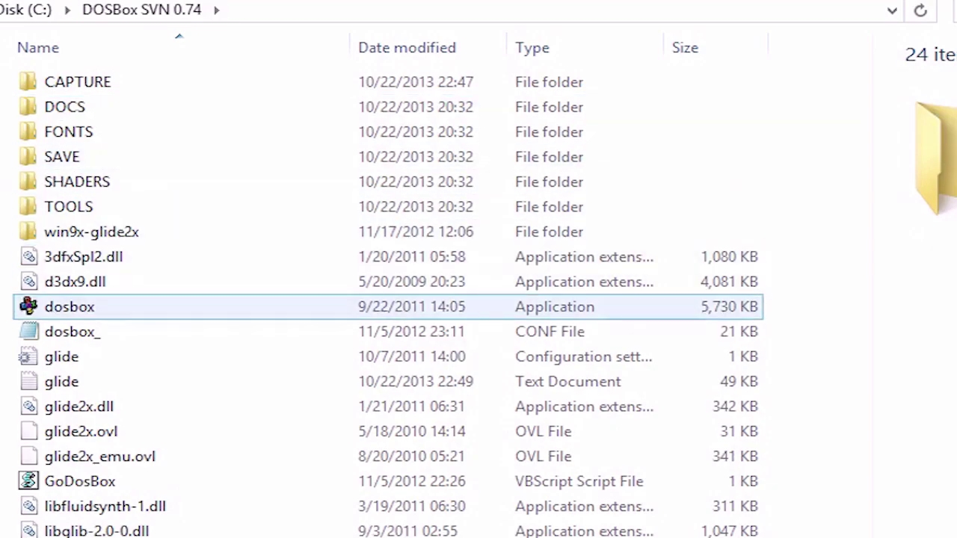
{"action": "double_click", "coordinate": [70, 306]}
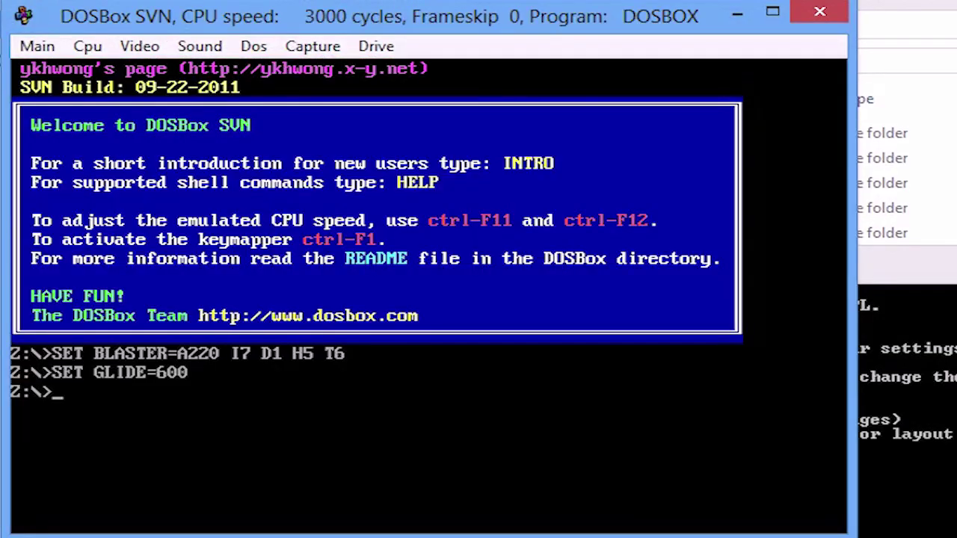
Mount c:\Games as drive C and the CD at d:\ as drive D
{"action": "type", "text": "mount c "}
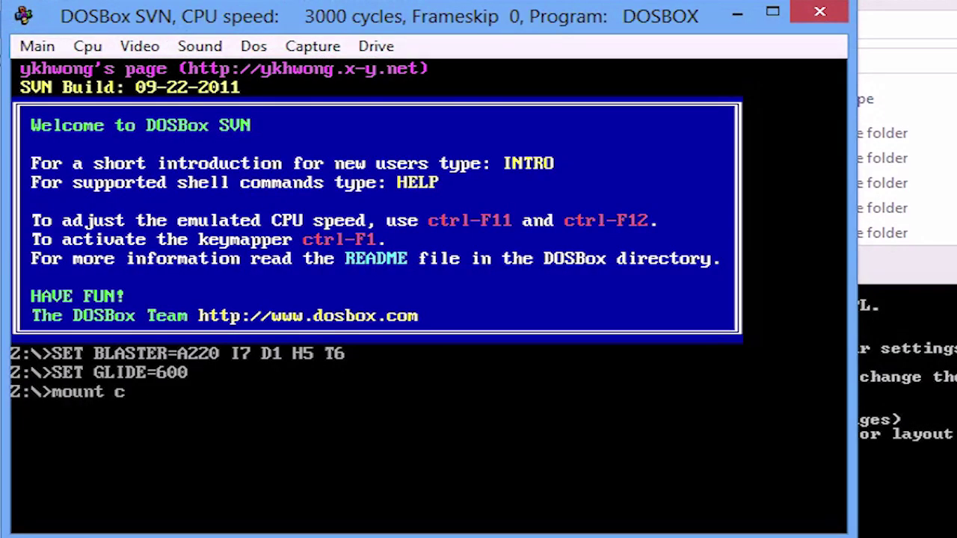
{"action": "type", "text": "c:"}
{"action": "type", "text": "\\Games"}
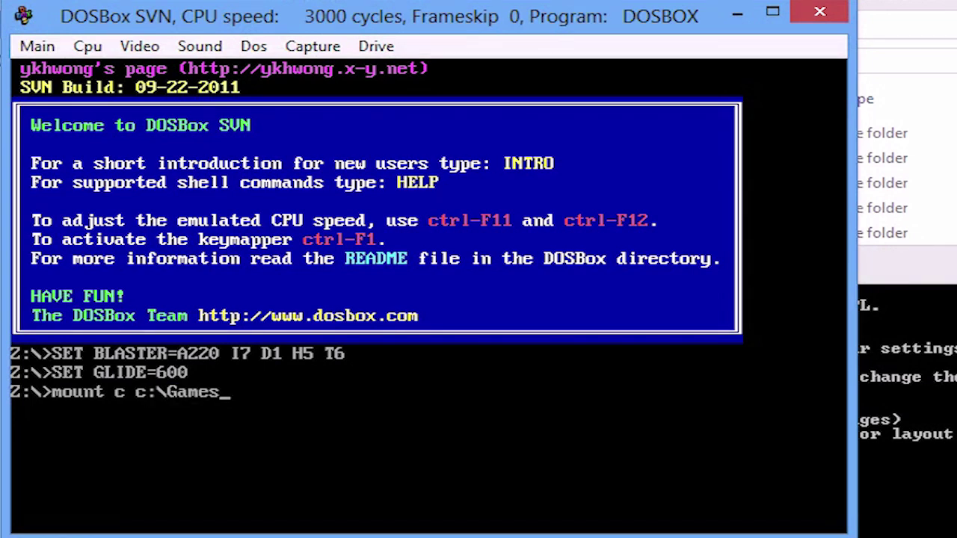
{"action": "key", "text": "Return"}
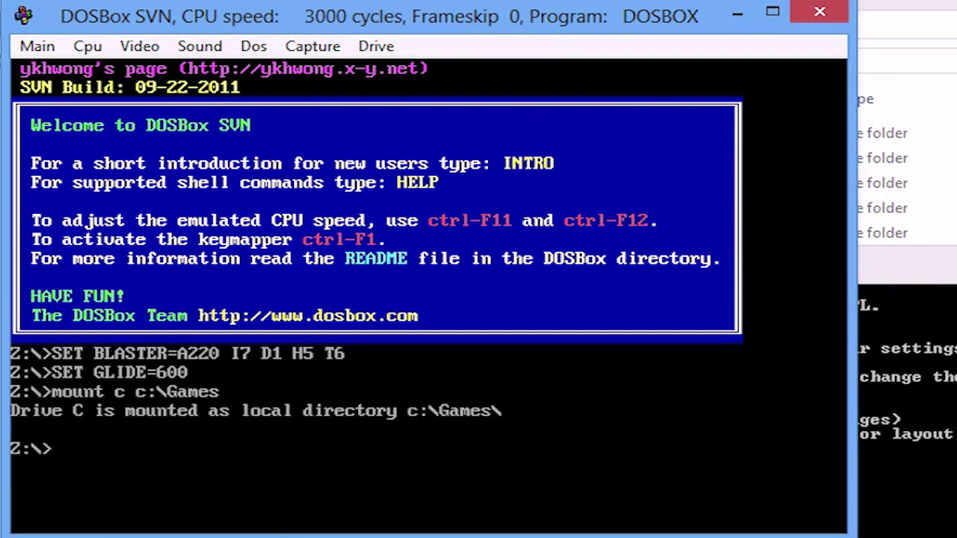
{"action": "type", "text": "mount"}
{"action": "type", "text": " d "}
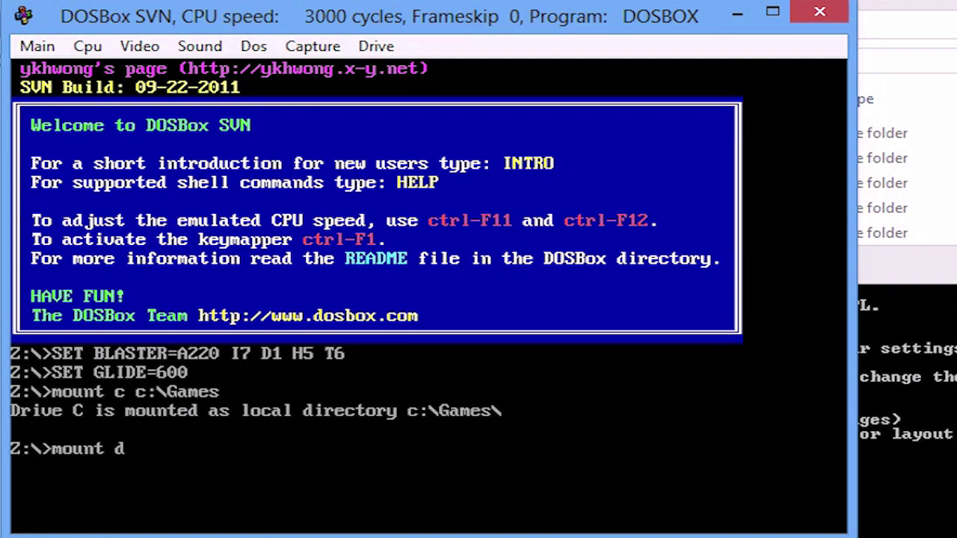
{"action": "type", "text": "d:\\"}
{"action": "key", "text": "Return"}
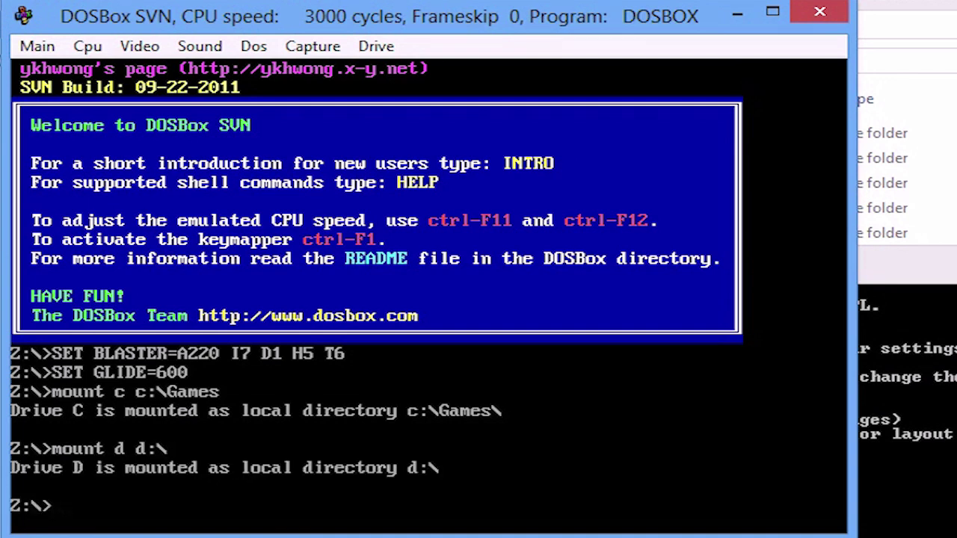
Switch to D:, list the CD's files and complete the command to DOSINST.BAT
{"action": "type", "text": "d"}
{"action": "type", "text": ":"}
{"action": "key", "text": "Return"}
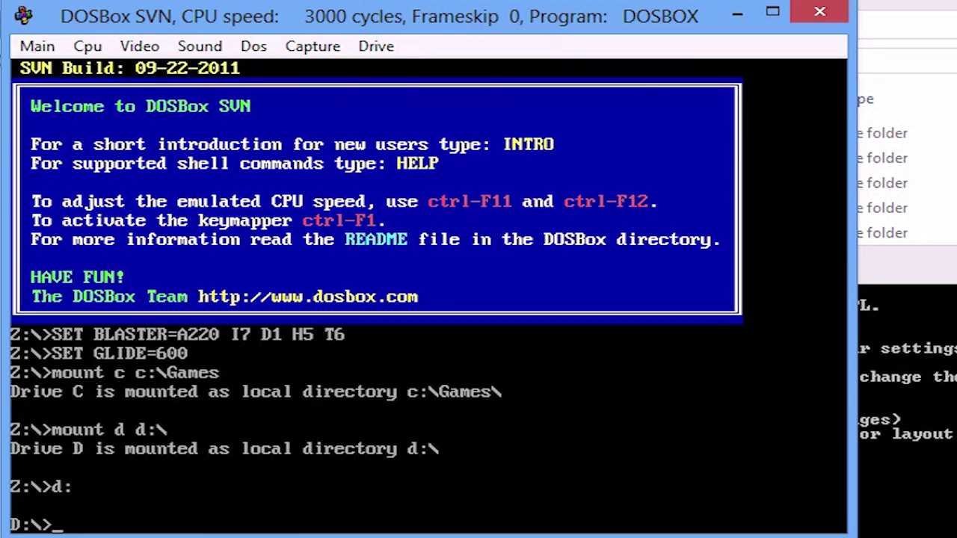
{"action": "type", "text": "dir"}
{"action": "key", "text": "Return"}
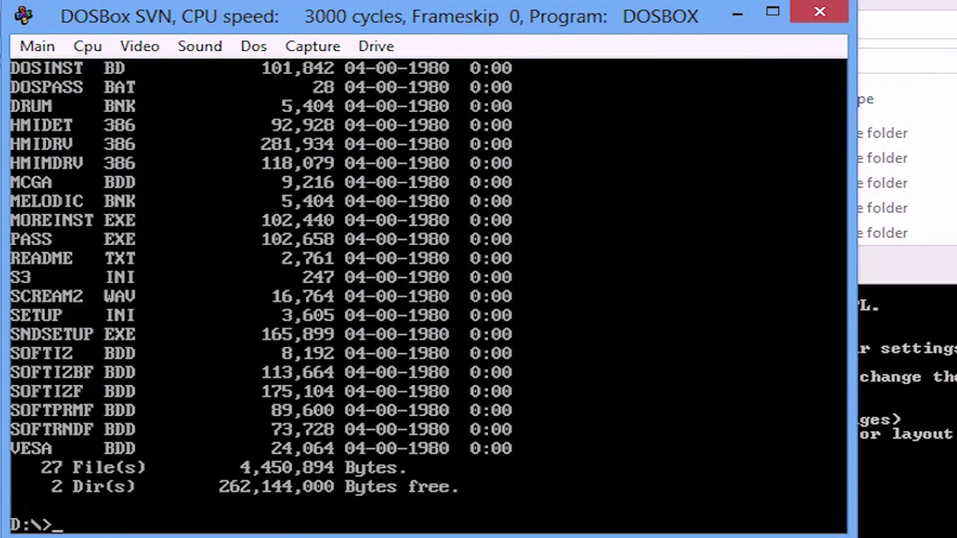
{"action": "type", "text": "dos"}
{"action": "key", "text": "Tab"}
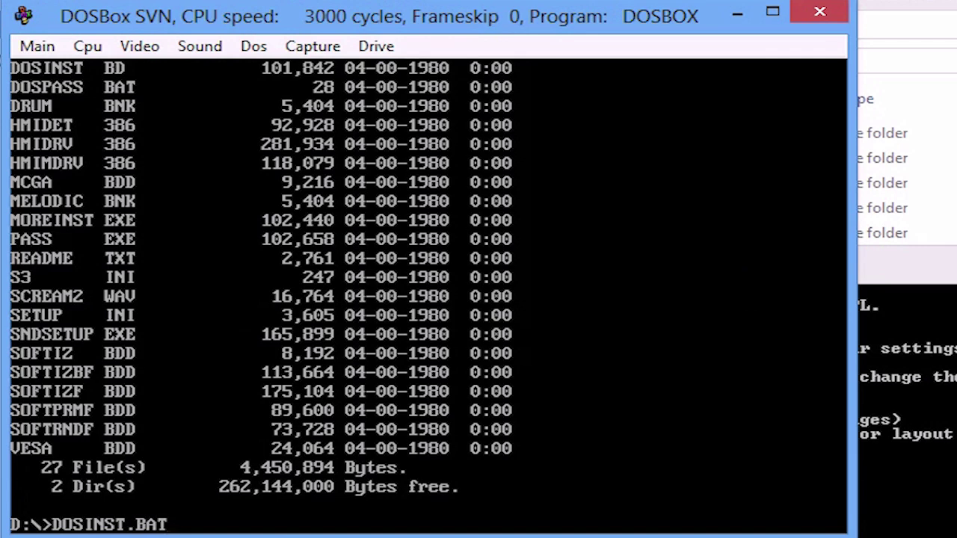
Start the DOSINST.BAT installer and remove GAMES from the install path
{"action": "key", "text": "Return"}
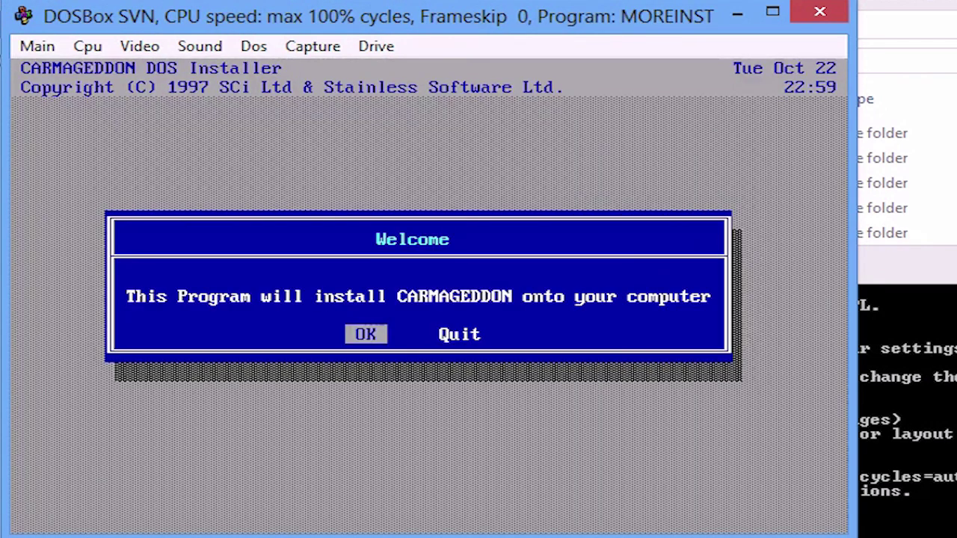
{"action": "key", "text": "Return"}
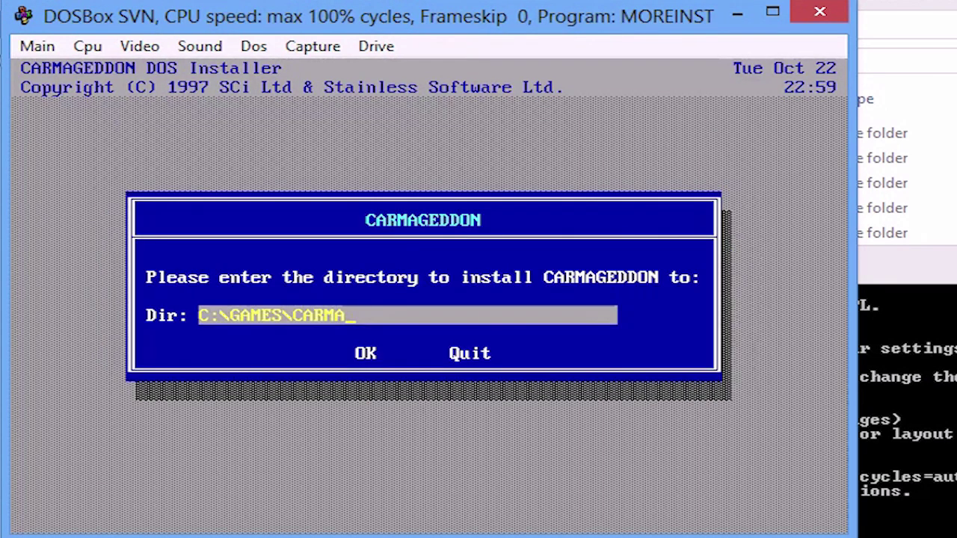
{"action": "key", "text": "Left"}
{"action": "key", "text": "Left"}
{"action": "key", "text": "Left"}
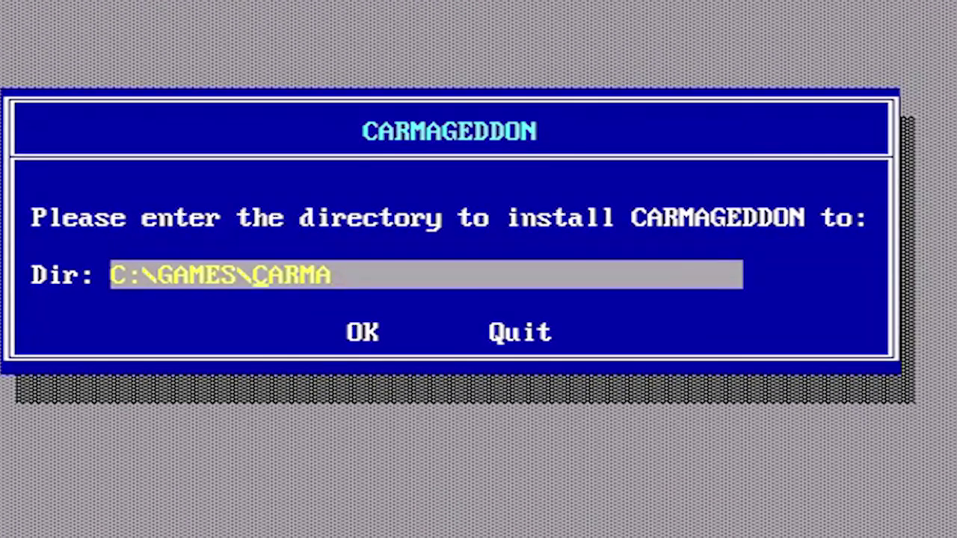
{"action": "key", "text": "BackSpace"}
{"action": "key", "text": "BackSpace"}
{"action": "key", "text": "BackSpace"}
{"action": "key", "text": "BackSpace"}
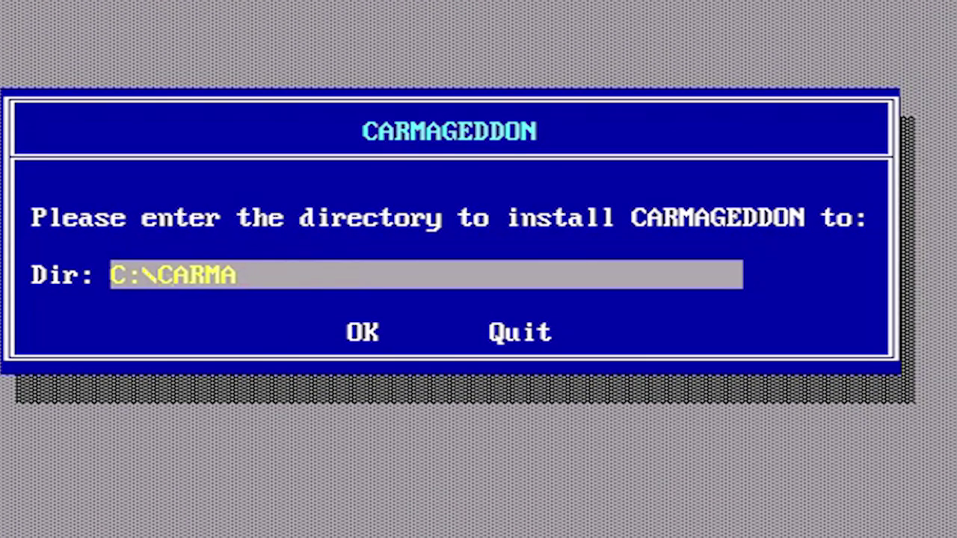
{"action": "key", "text": "Right"}
{"action": "key", "text": "Right"}
{"action": "key", "text": "Right"}
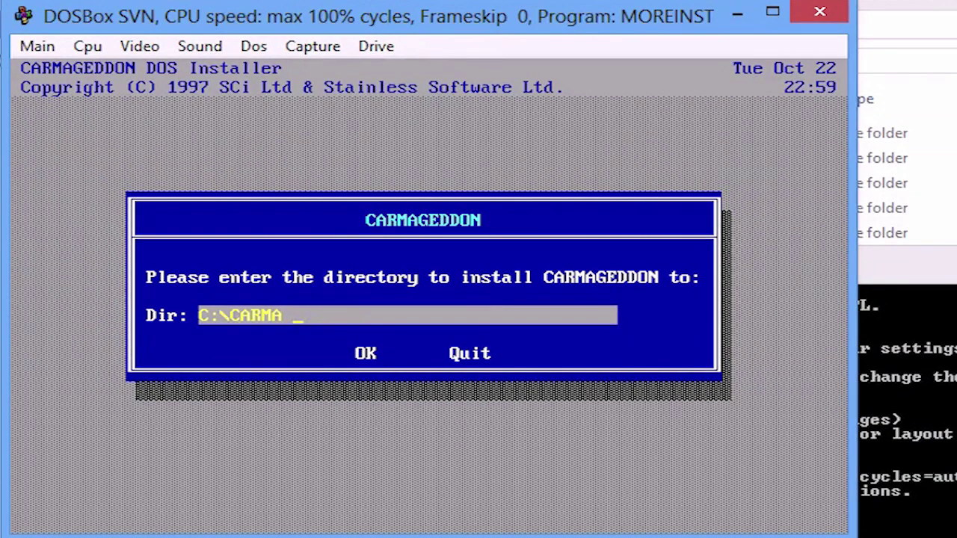
Confirm and create C:\CARMA, then choose the Maximum 264 MB install to start copying
{"action": "key", "text": "Return"}
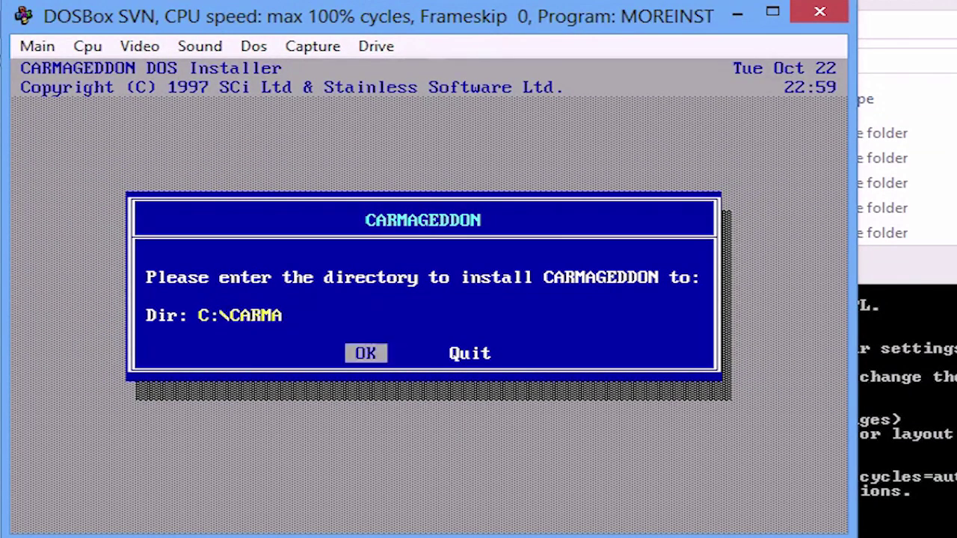
{"action": "key", "text": "Return"}
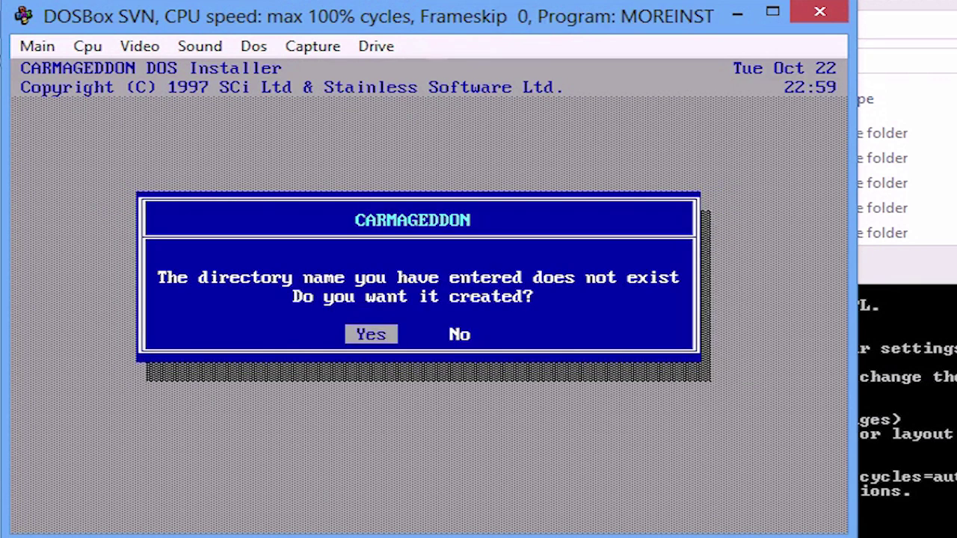
{"action": "key", "text": "Return"}
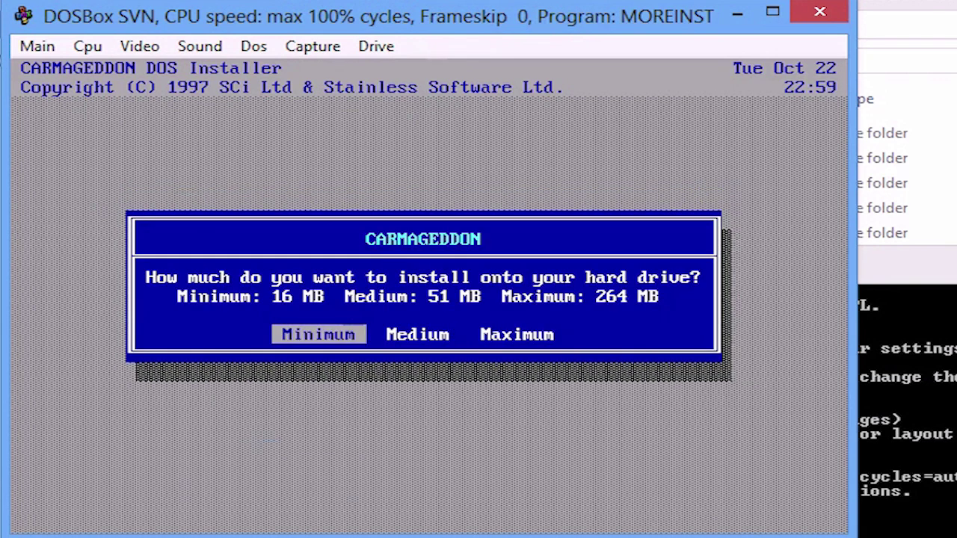
{"action": "key", "text": "Right"}
{"action": "key", "text": "Right"}
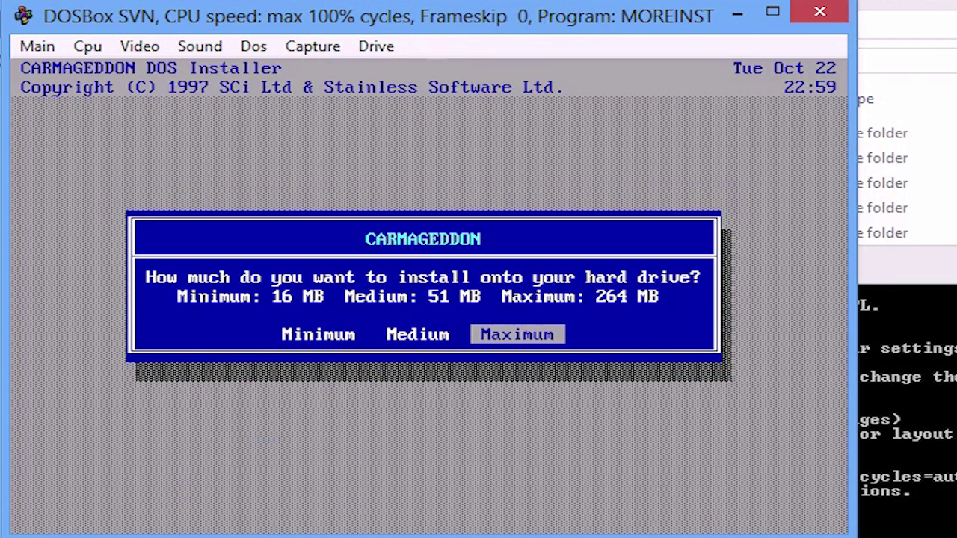
{"action": "key", "text": "Return"}
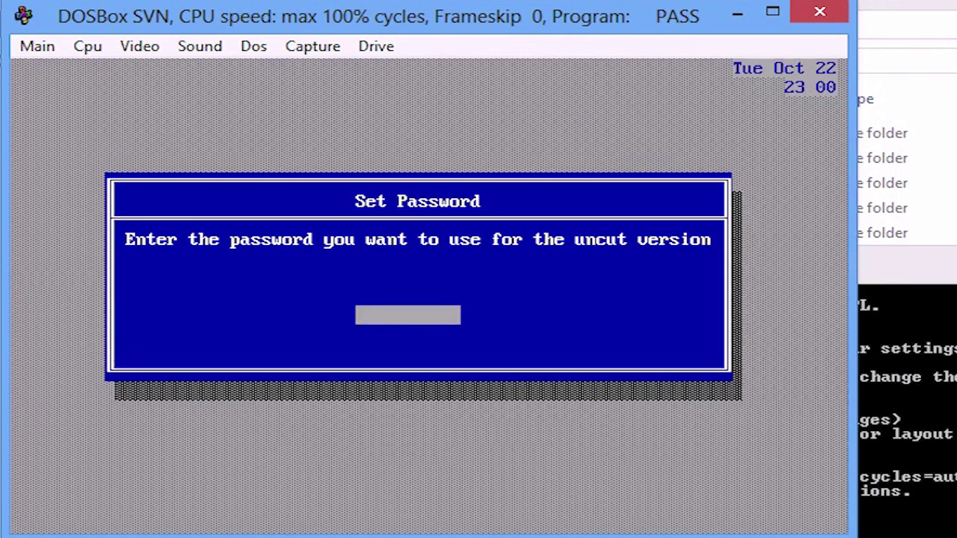
Enter the uncut-version password in the Set Password box and confirm it
{"action": "type", "text": "blood"}
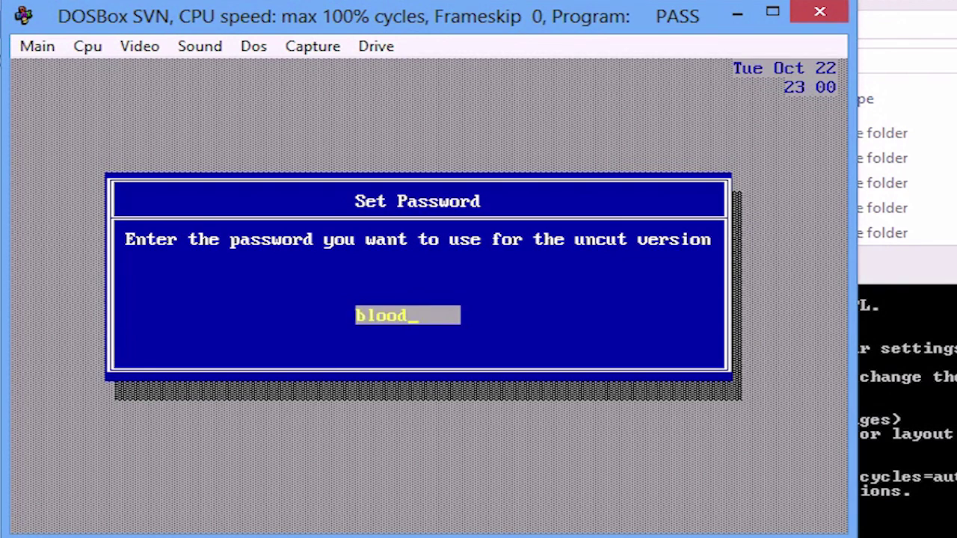
{"action": "key", "text": "Return"}
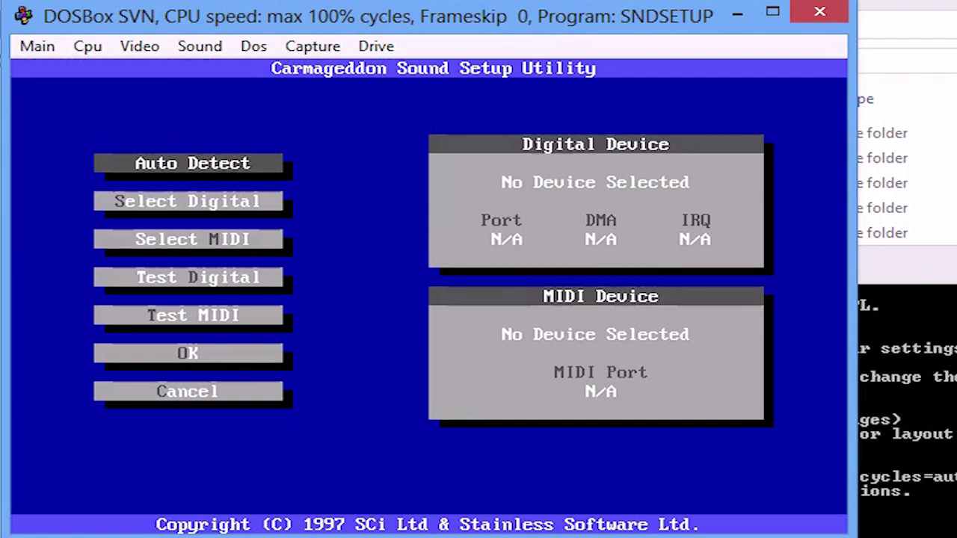
Auto-detect the digital device, test it and accept Sound Blaster 16/AWE32
{"action": "key", "text": "Return"}
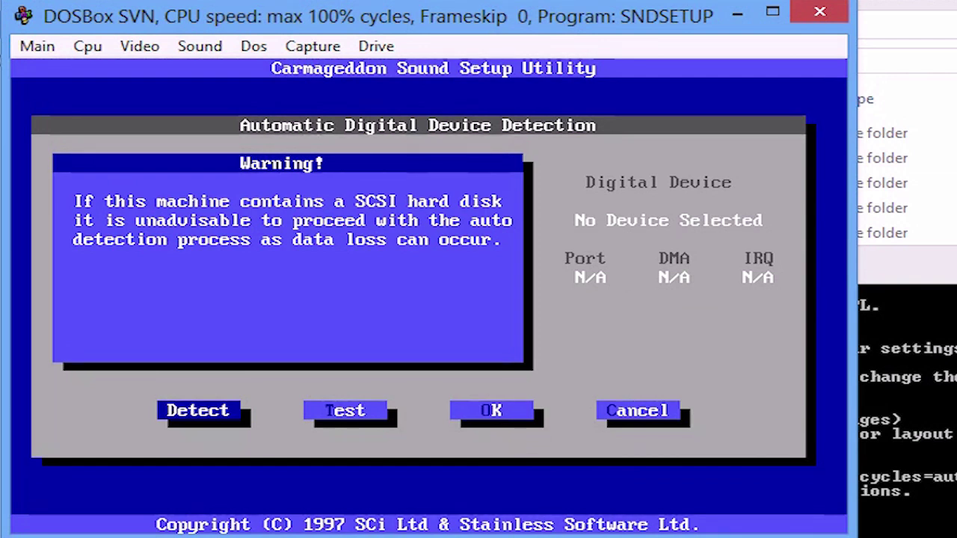
{"action": "key", "text": "Return"}
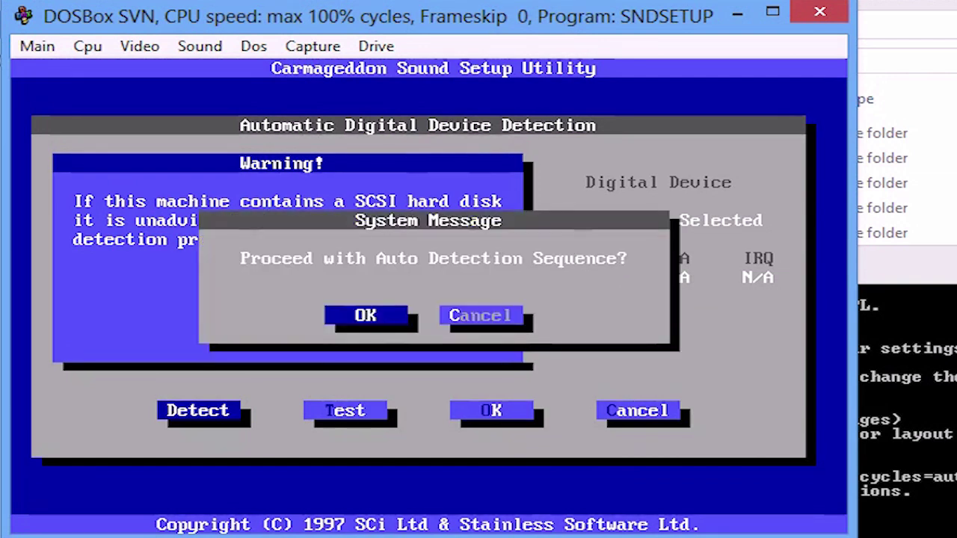
{"action": "key", "text": "Return"}
{"action": "key", "text": "Right"}
{"action": "key", "text": "Return"}
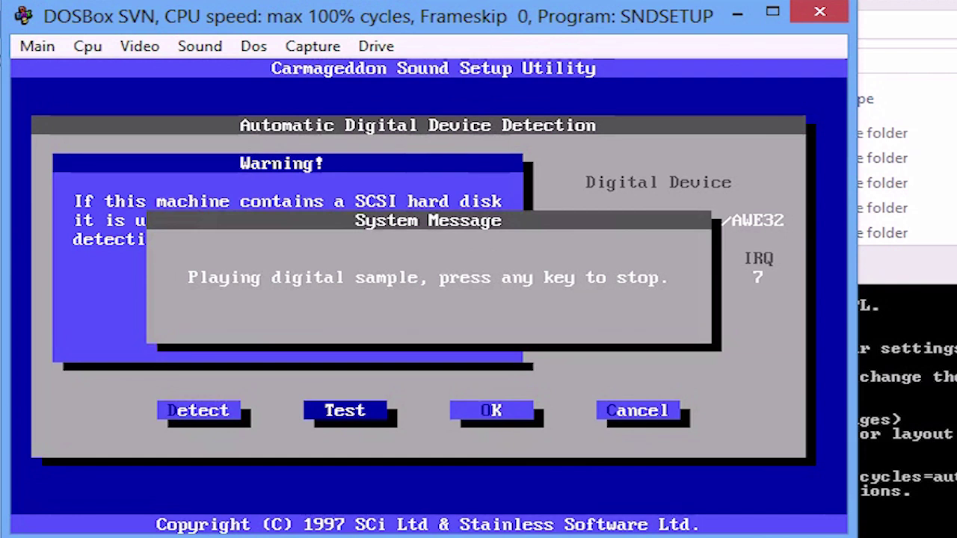
{"action": "key", "text": "Right"}
{"action": "key", "text": "Return"}
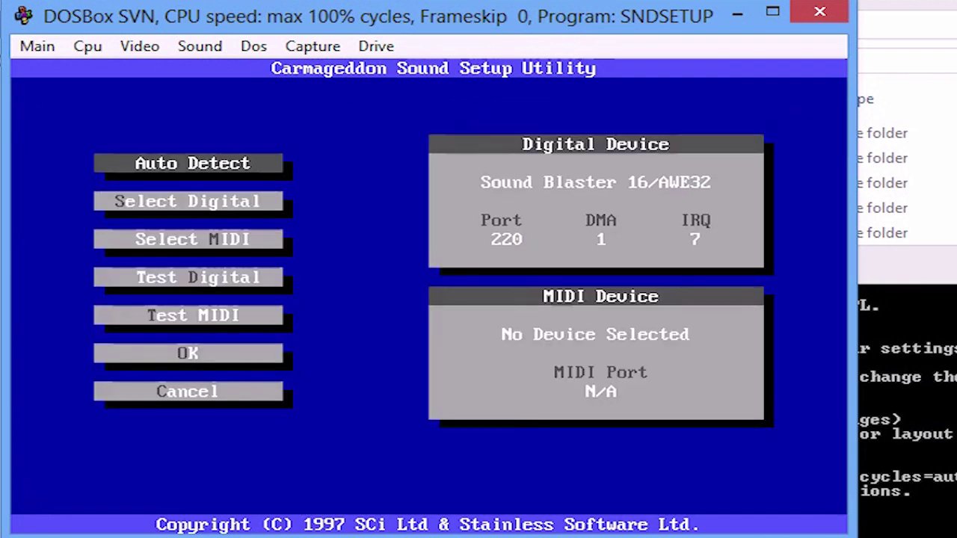
Choose Sound Blaster Pro as the MIDI device, test it and accept port 388
{"action": "key", "text": "Down"}
{"action": "key", "text": "Down"}
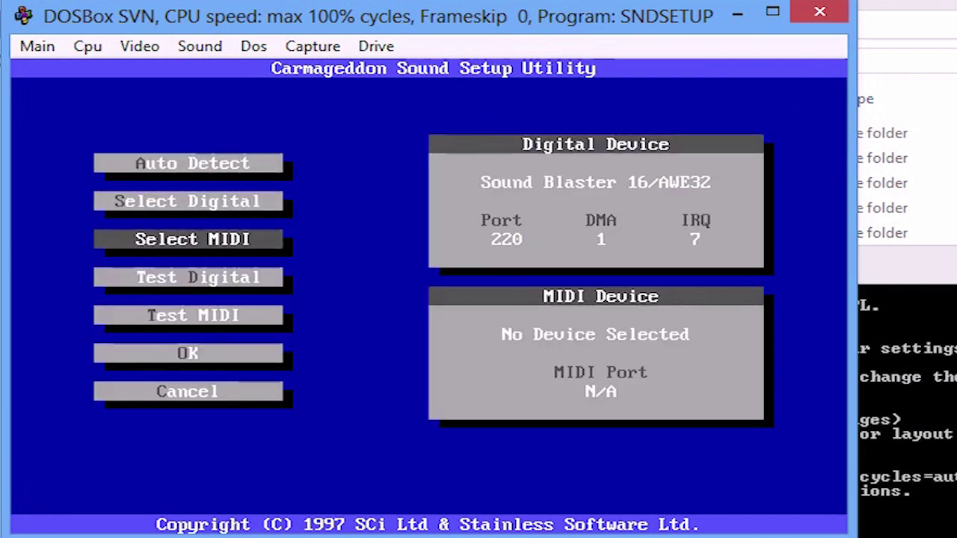
{"action": "key", "text": "Return"}
{"action": "key", "text": "Down"}
{"action": "key", "text": "Down"}
{"action": "key", "text": "Down"}
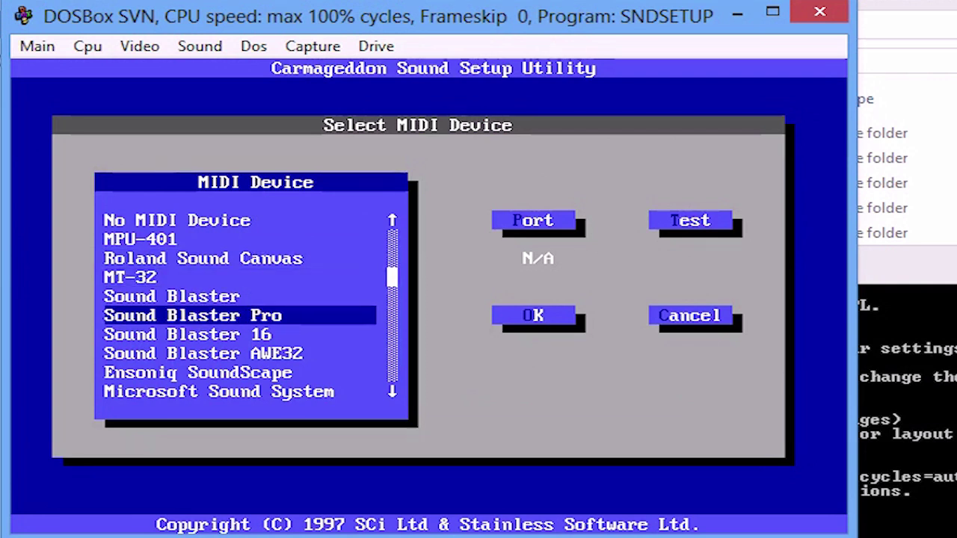
{"action": "key", "text": "Return"}
{"action": "key", "text": "Right"}
{"action": "key", "text": "Return"}
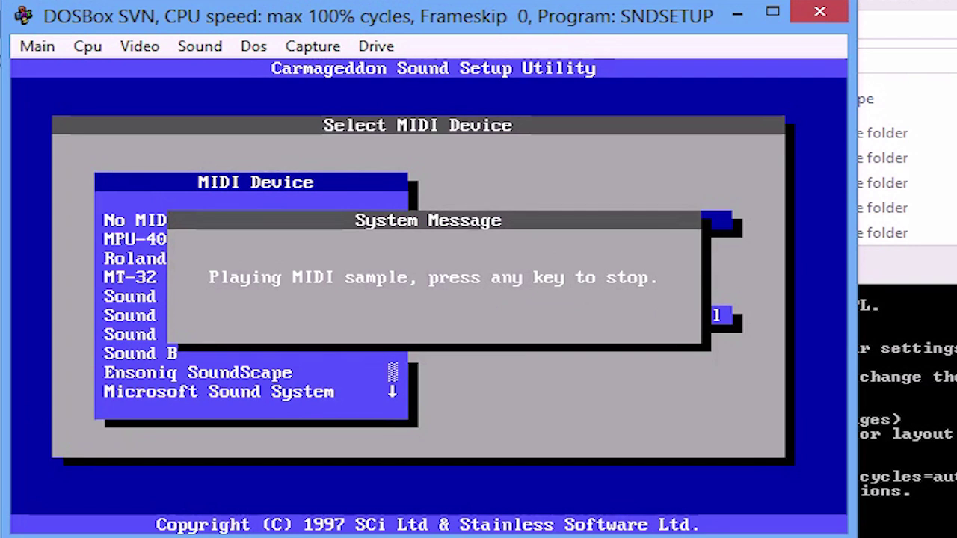
{"action": "key", "text": "Escape"}
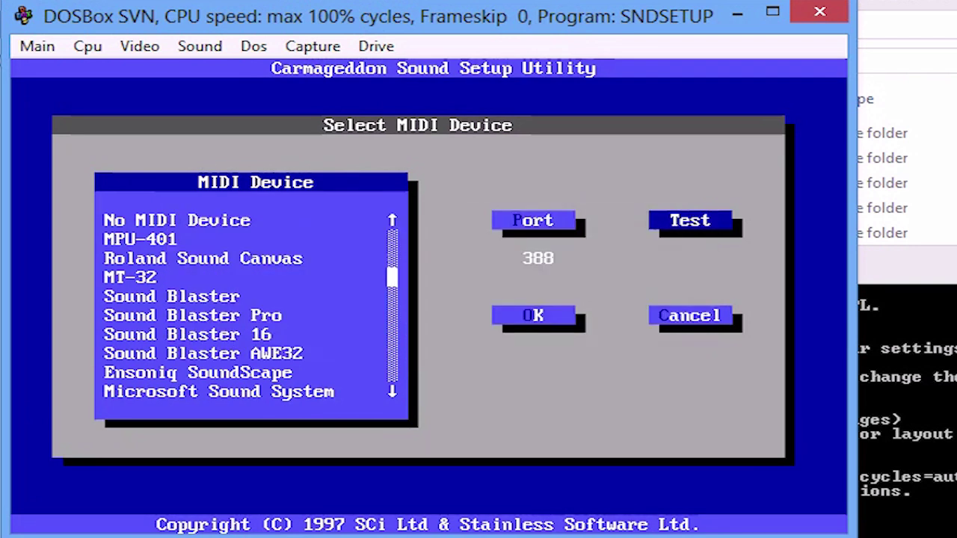
{"action": "key", "text": "Tab"}
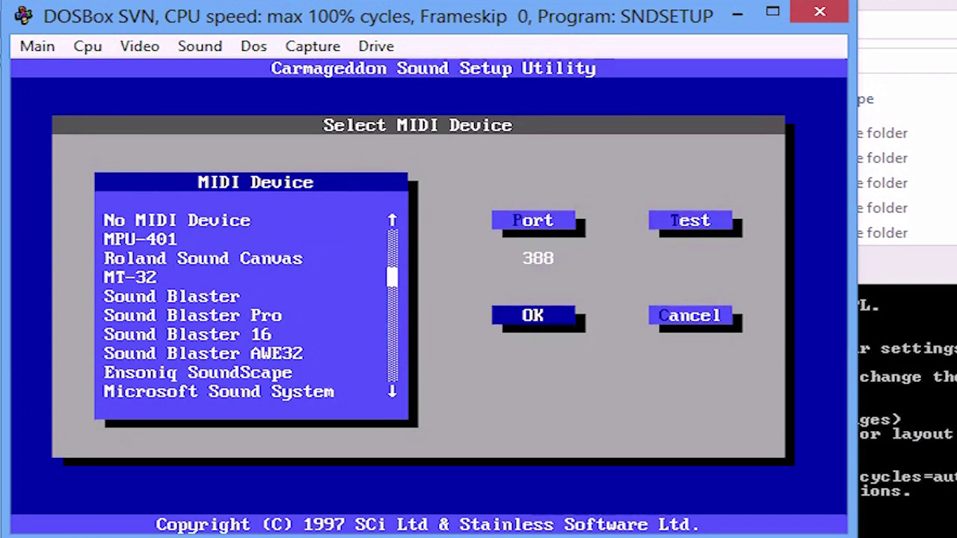
{"action": "key", "text": "Return"}
Finish the sound setup and save the configuration
{"action": "key", "text": "Down"}
{"action": "key", "text": "Down"}
{"action": "key", "text": "Down"}
{"action": "key", "text": "Return"}
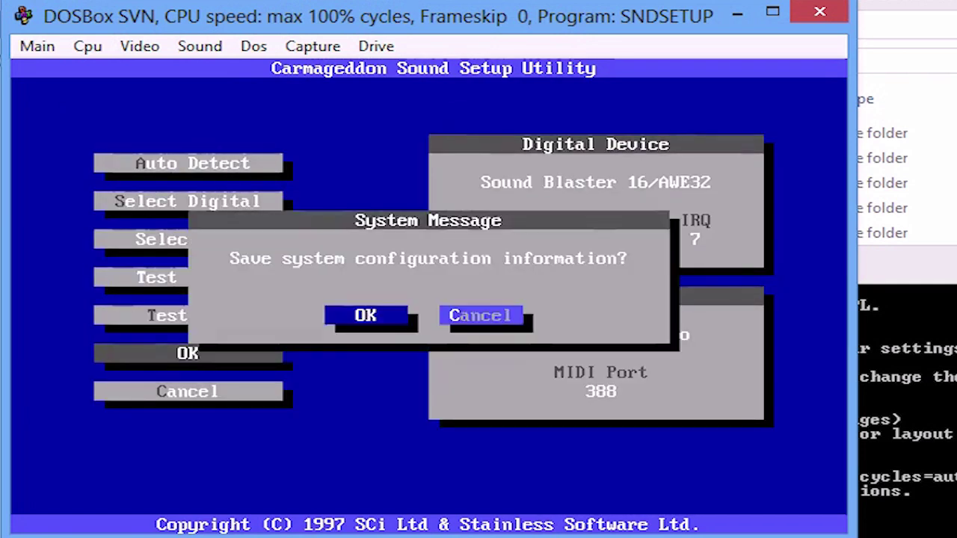
{"action": "key", "text": "Return"}
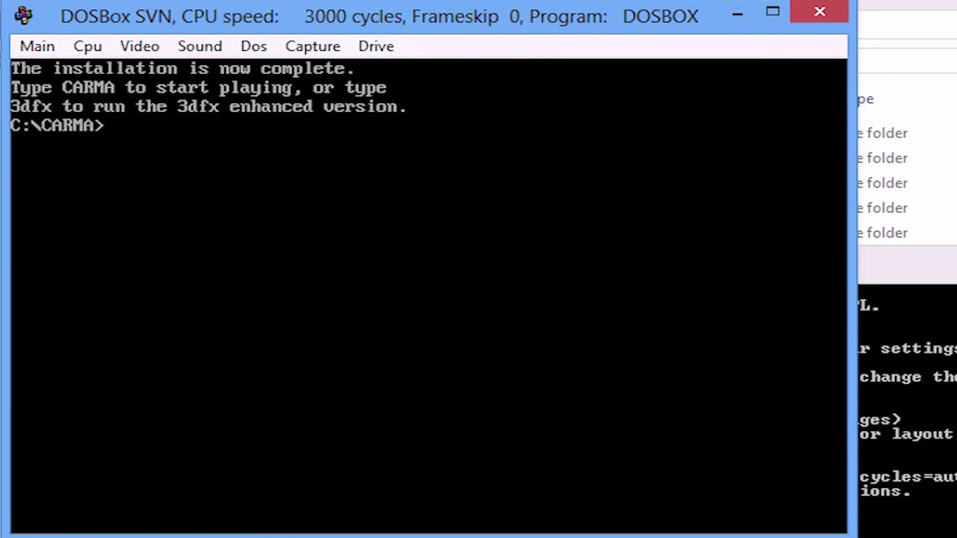
Run 3DFX.EXE and enter the password to unlock the uncut version
{"action": "type", "text": "3df"}
{"action": "key", "text": "Tab"}
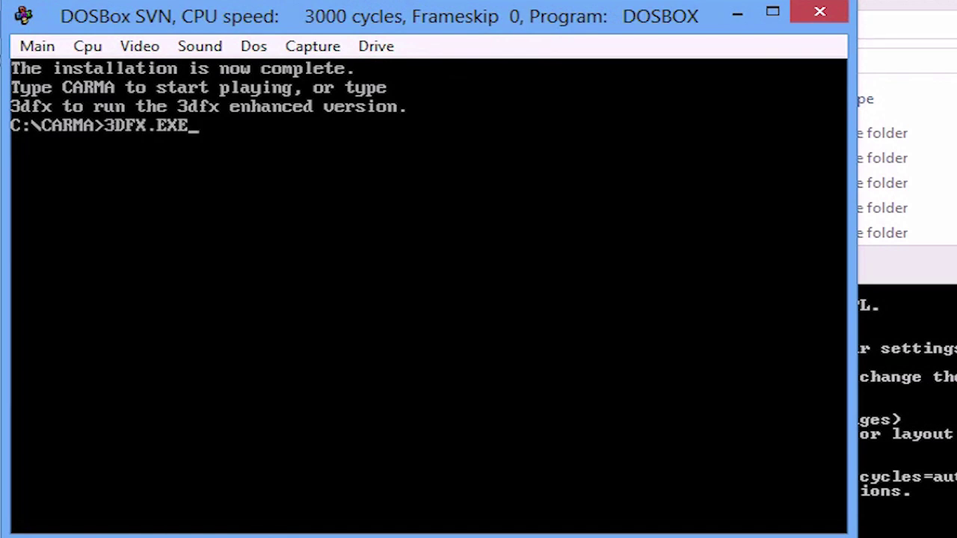
{"action": "key", "text": "Return"}
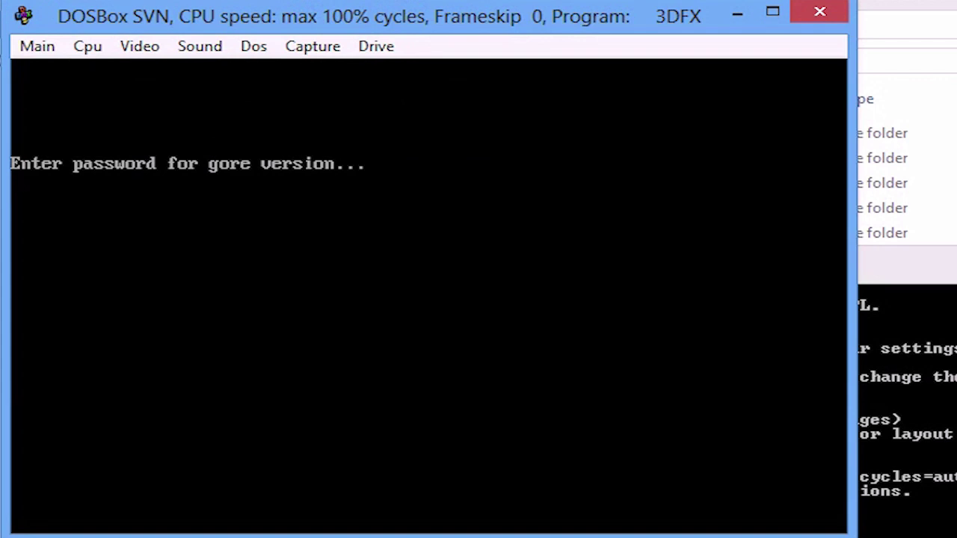
{"action": "type", "text": "*****"}
{"action": "key", "text": "Return"}
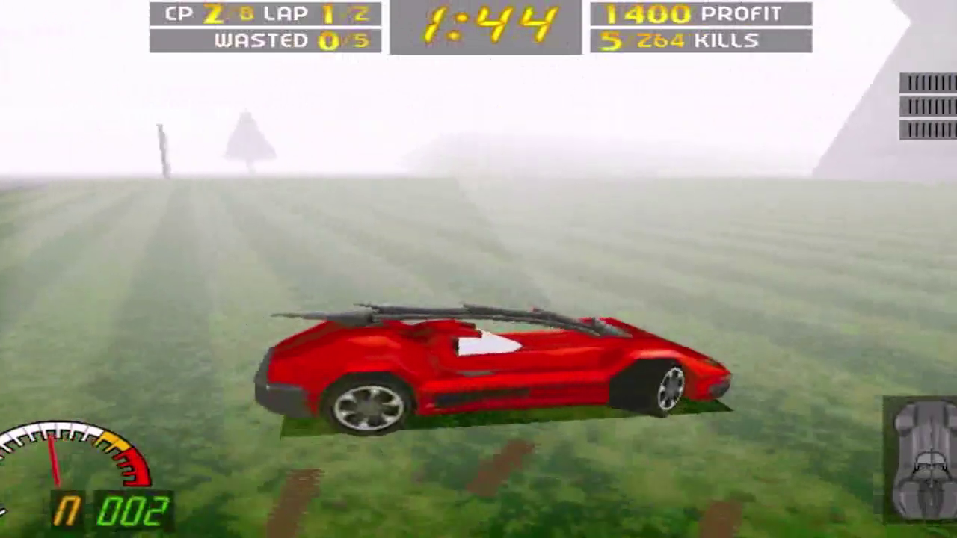
Press Esc mid-race to pause and show the in-game menu
{"action": "key", "text": "Escape"}
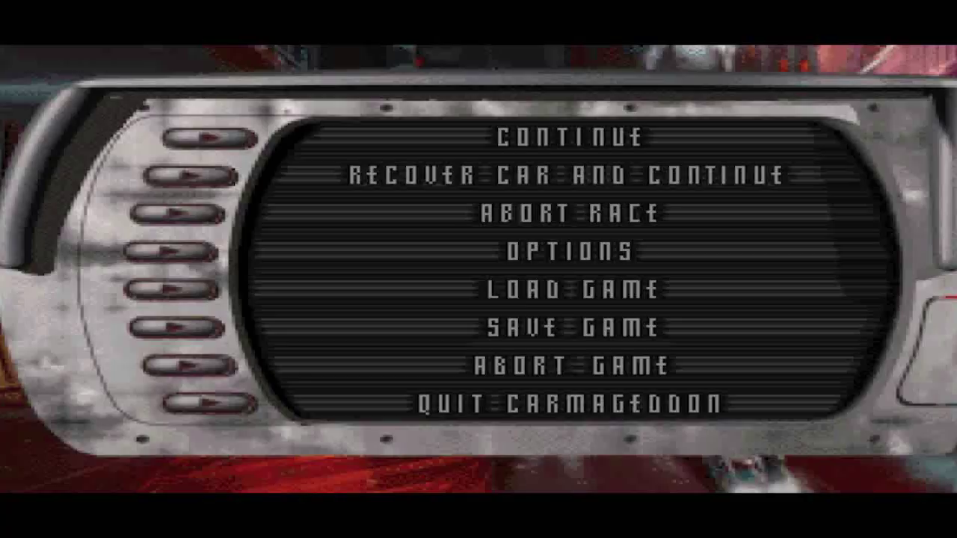